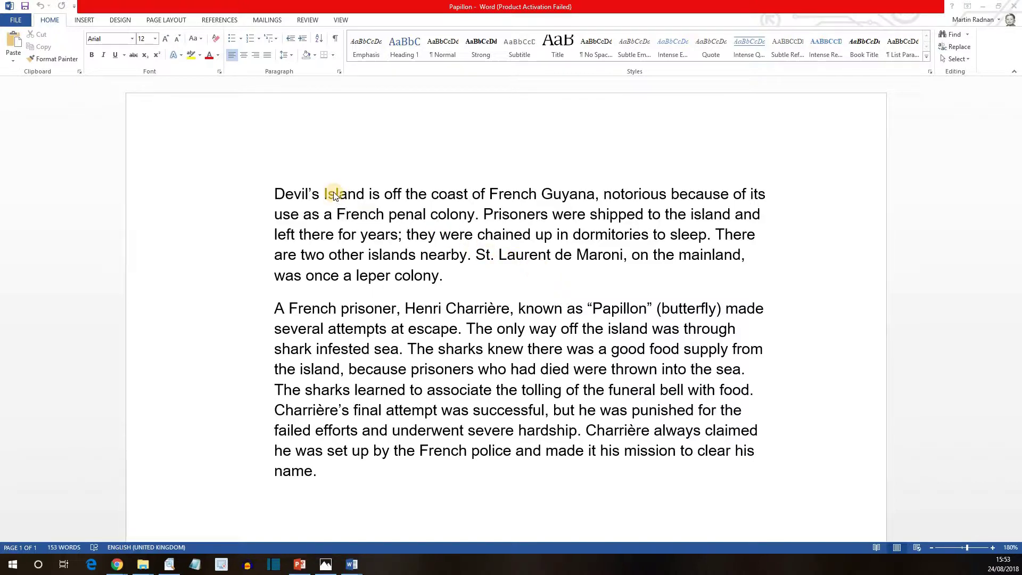
- Review the AutoCorrect, AutoFormat and AutoFormat As You Type settings in the proofing options
{"action": "left_click", "coordinate": [19, 20]}
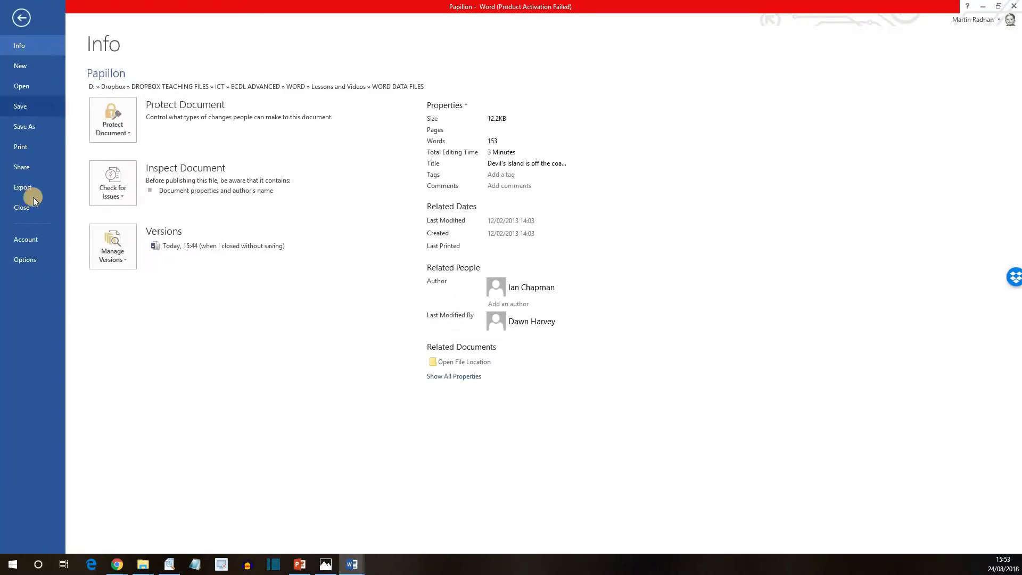
{"action": "left_click", "coordinate": [40, 259]}
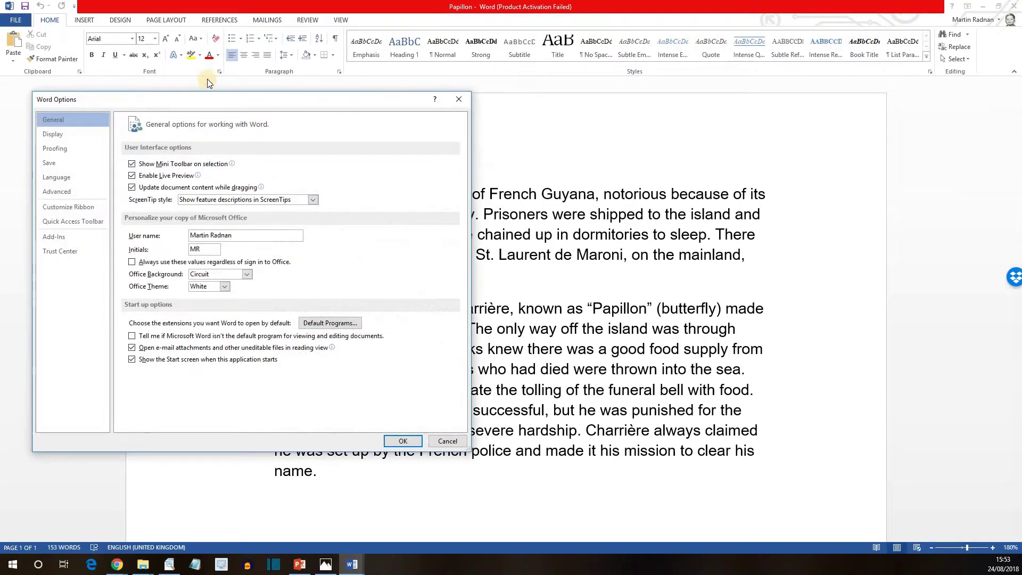
{"action": "left_click", "coordinate": [58, 148]}
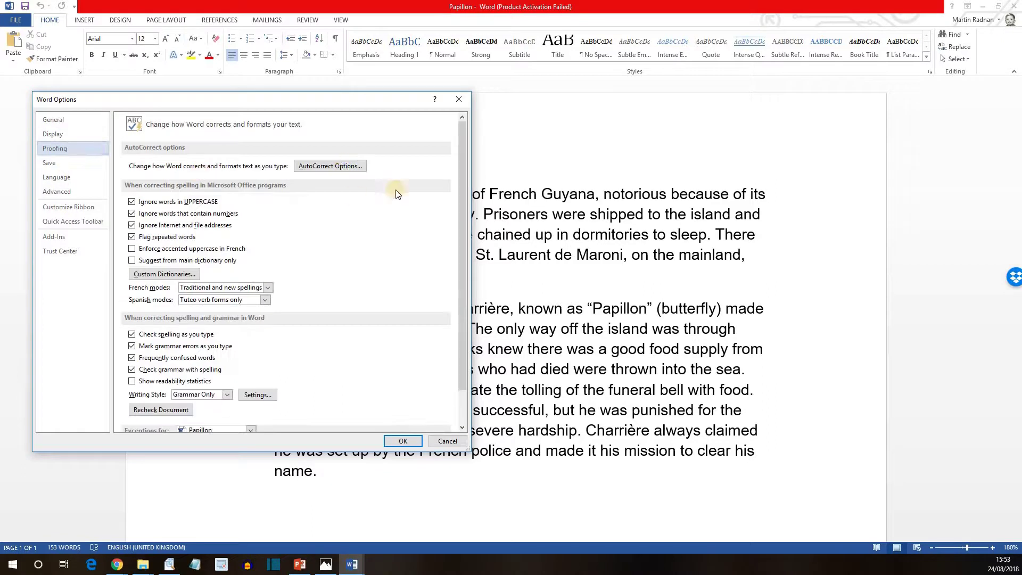
{"action": "left_click", "coordinate": [326, 165]}
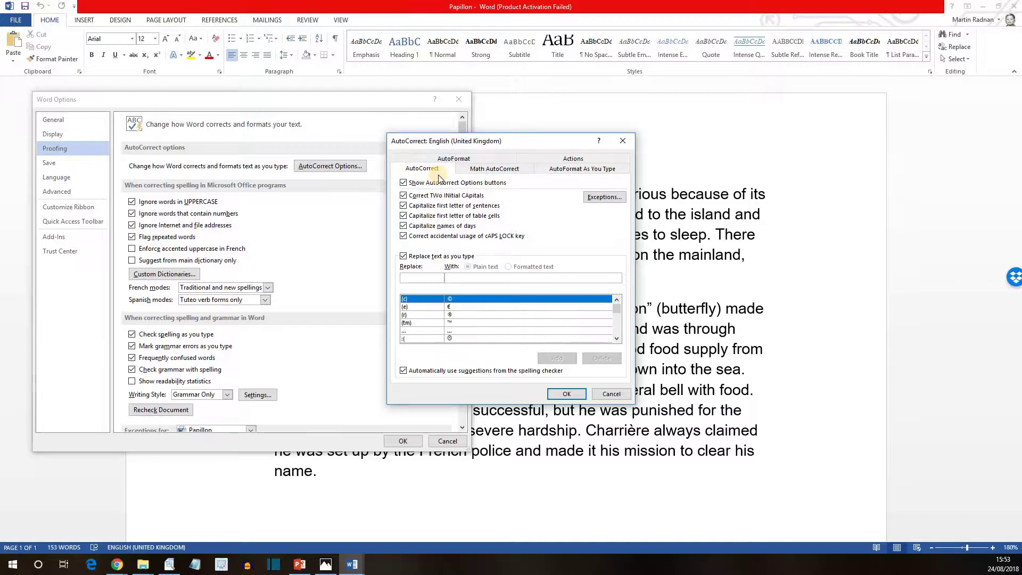
{"action": "left_click", "coordinate": [477, 158]}
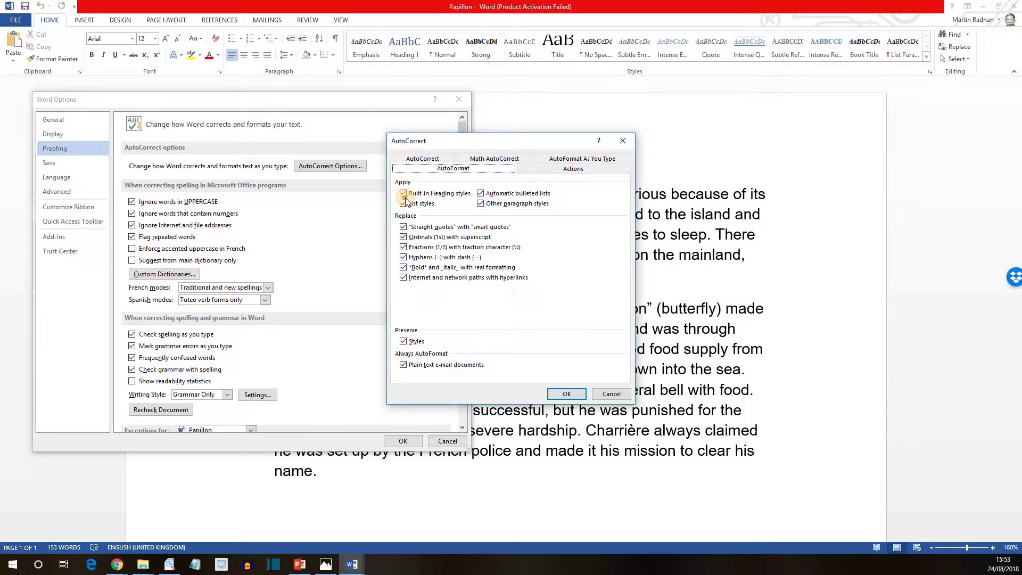
{"action": "left_click", "coordinate": [579, 159]}
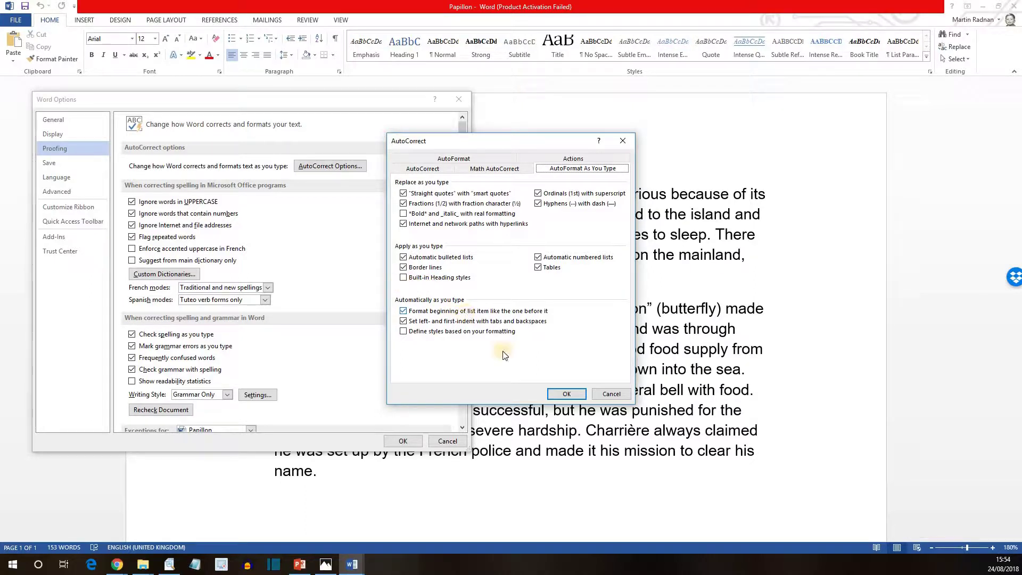
{"action": "left_click", "coordinate": [566, 394]}
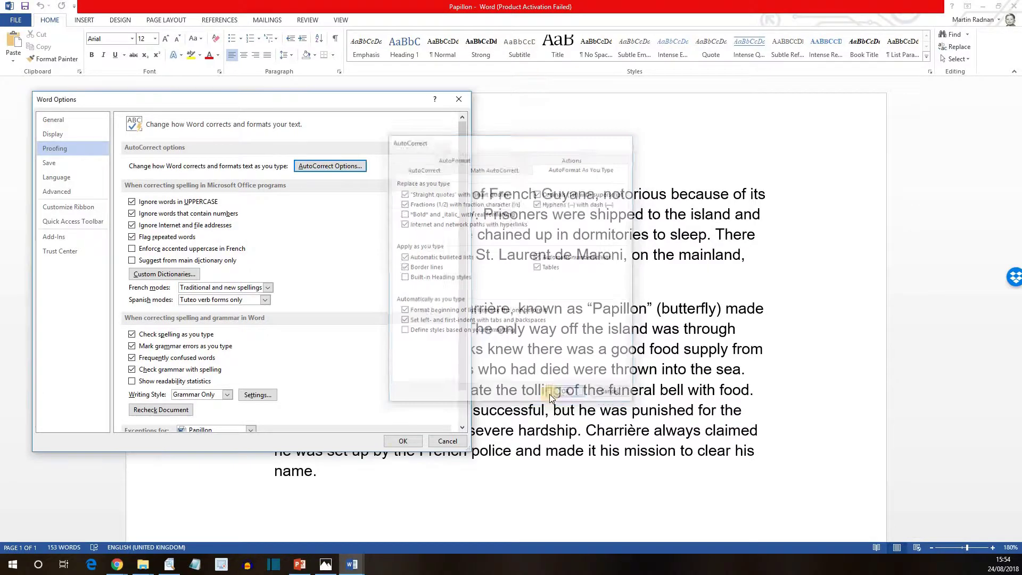
{"action": "left_click", "coordinate": [398, 442]}
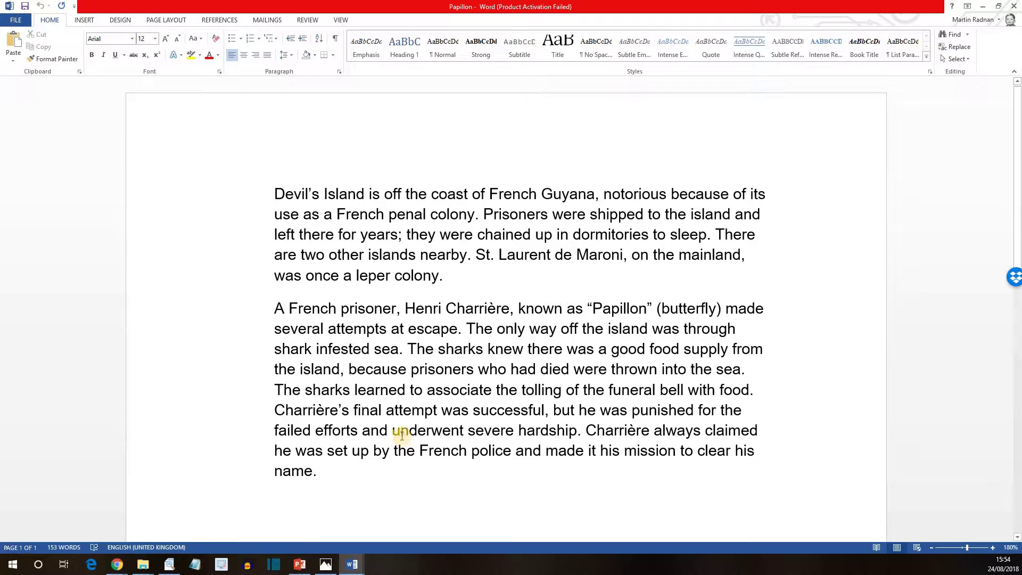
- Insert the heading text "Background" on its own line above the first paragraph of the Papillon document
{"action": "left_click", "coordinate": [274, 195]}
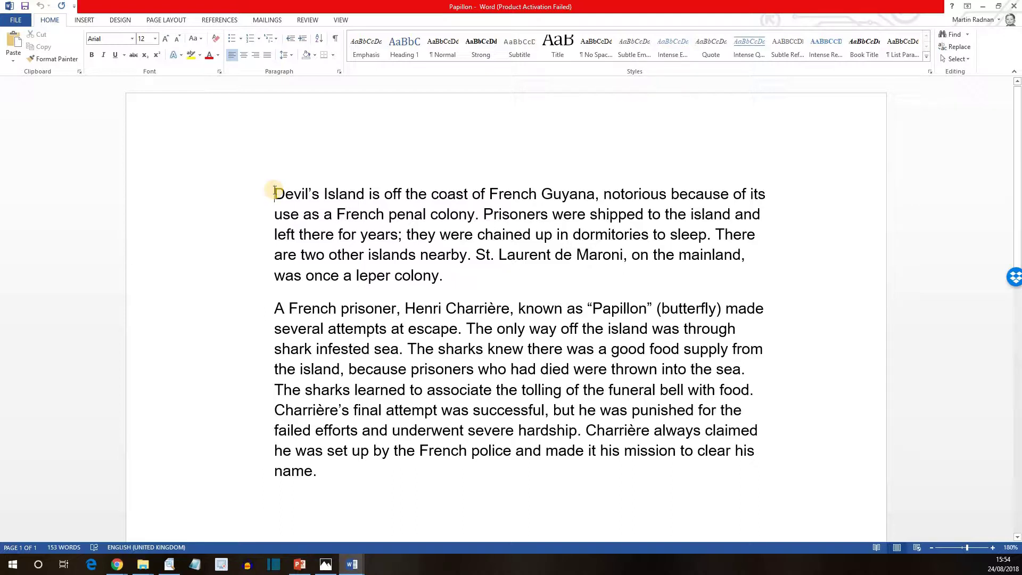
{"action": "type", "text": "Ba"}
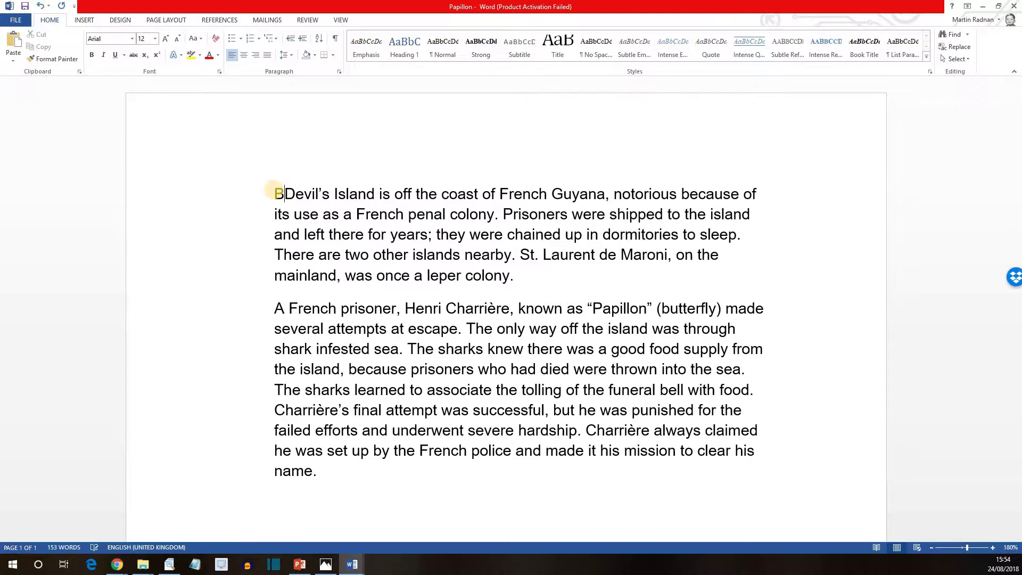
{"action": "type", "text": "ckgrou"}
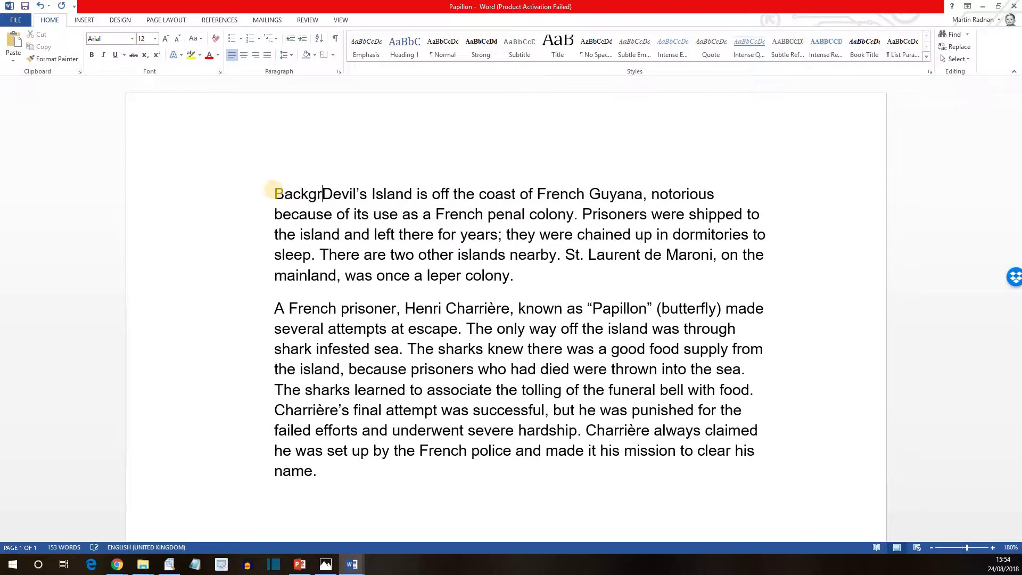
{"action": "type", "text": "nd"}
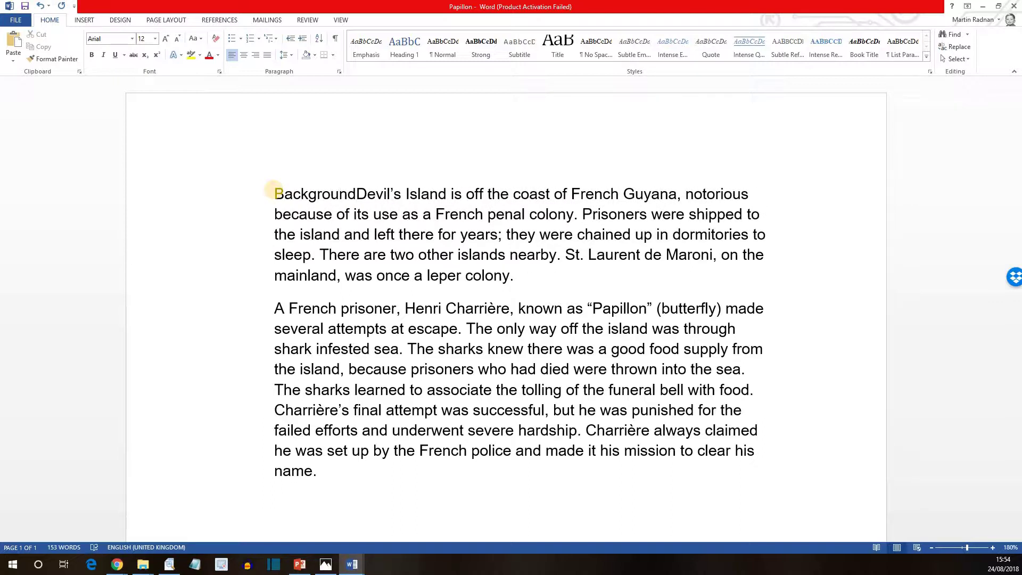
{"action": "key", "text": "Return"}
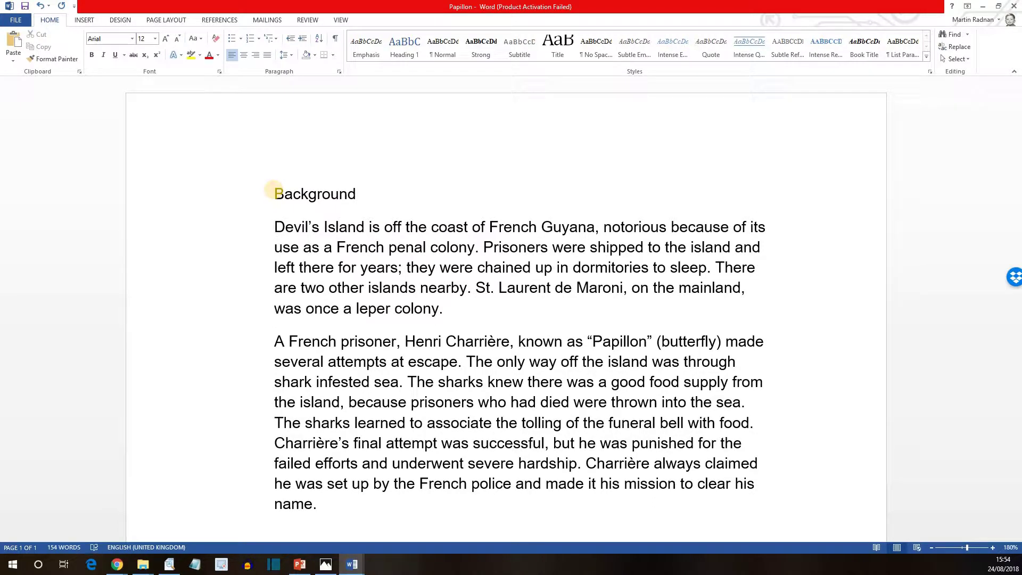
- Insert the heading text "Escape" on its own line above the paragraph beginning "A French prisoner"
{"action": "left_click", "coordinate": [278, 343]}
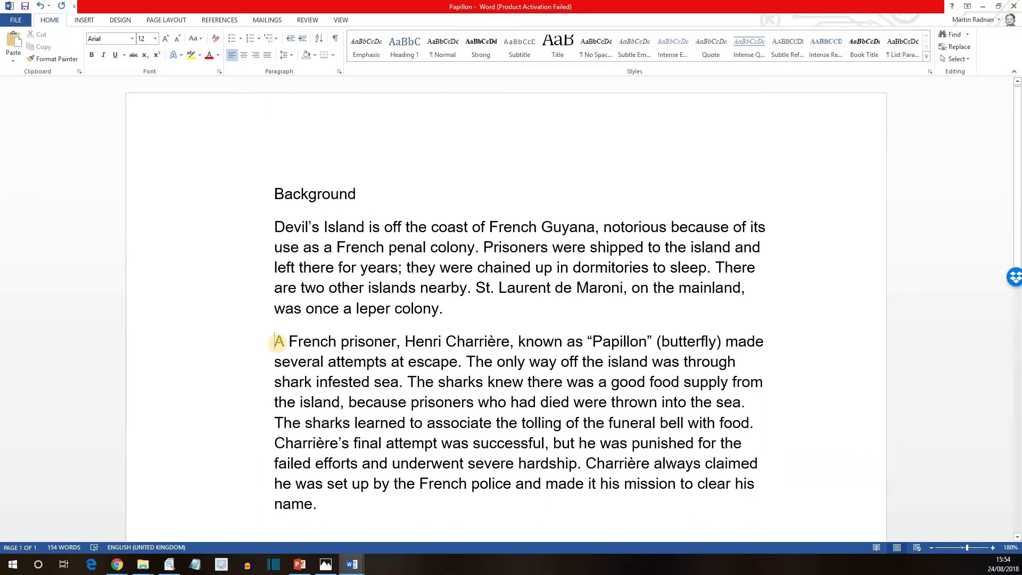
{"action": "type", "text": "Escape"}
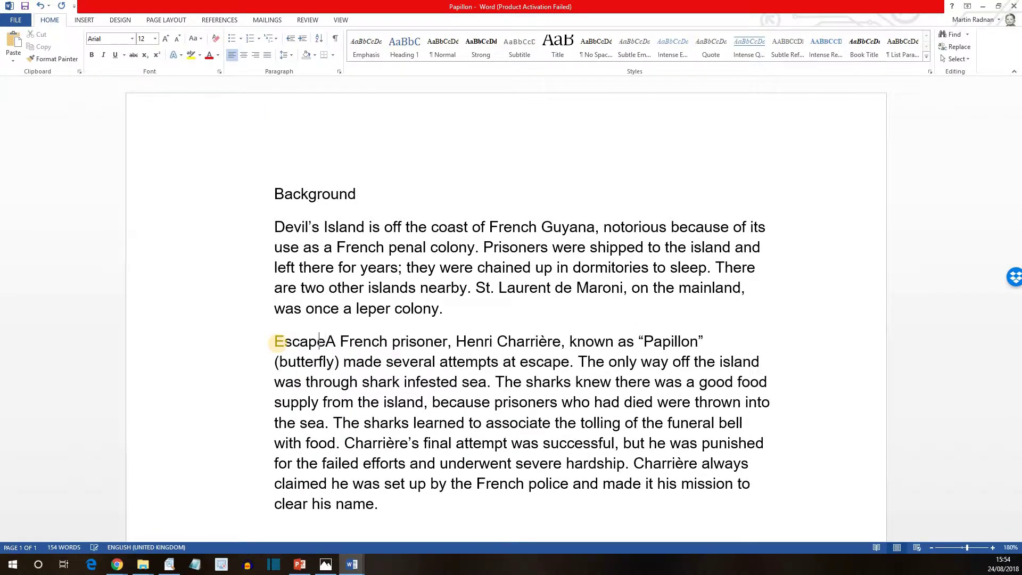
{"action": "key", "text": "Return"}
{"action": "scroll", "coordinate": [278, 344], "scroll_direction": "down", "scroll_amount": 2}
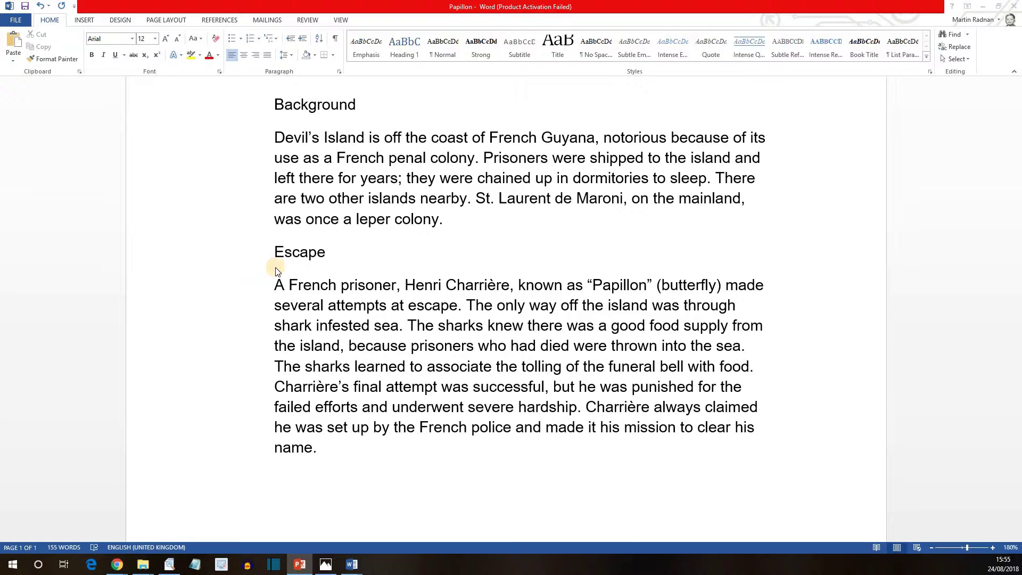
- Add the AutoFormat... command from All Commands to the Quick Access Toolbar for all documents
{"action": "left_click", "coordinate": [15, 22]}
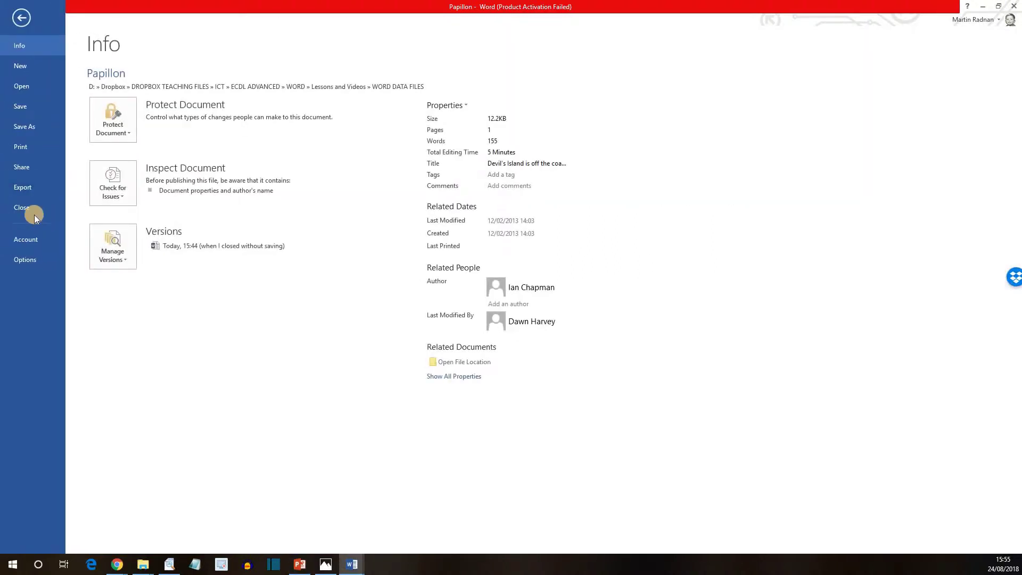
{"action": "left_click", "coordinate": [42, 260]}
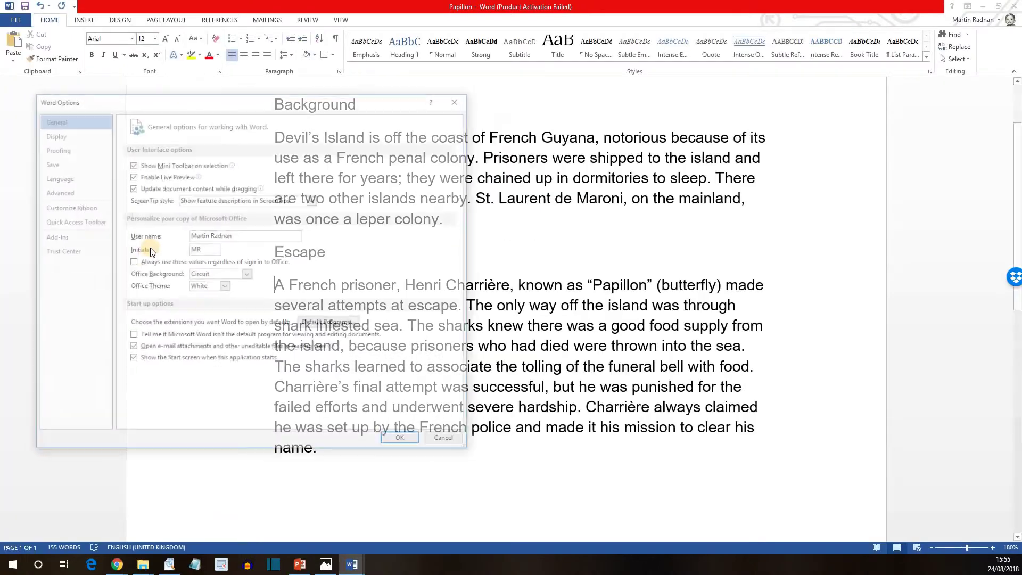
{"action": "left_click_drag", "start_coordinate": [213, 101], "coordinate": [535, 91]}
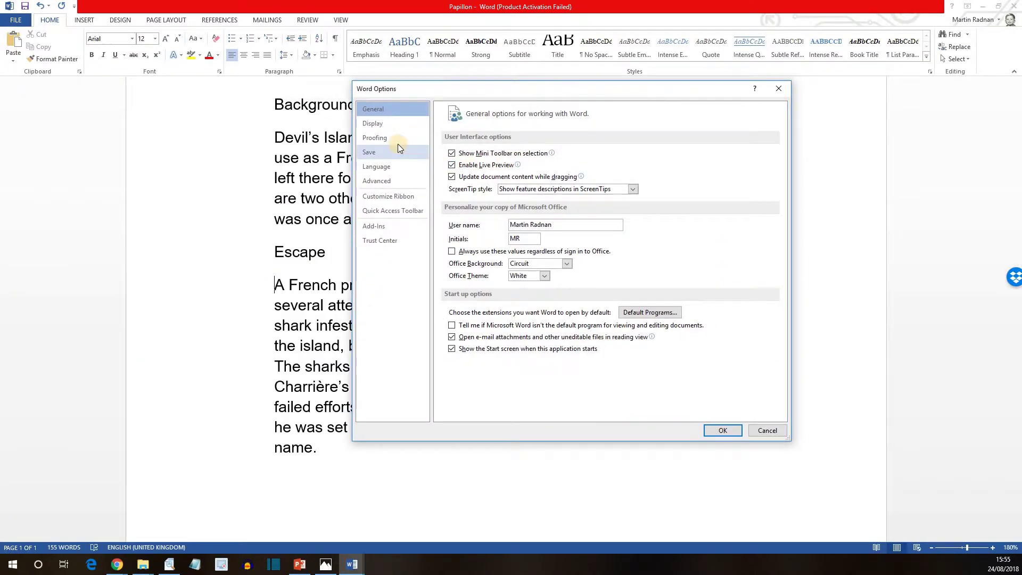
{"action": "left_click", "coordinate": [401, 211]}
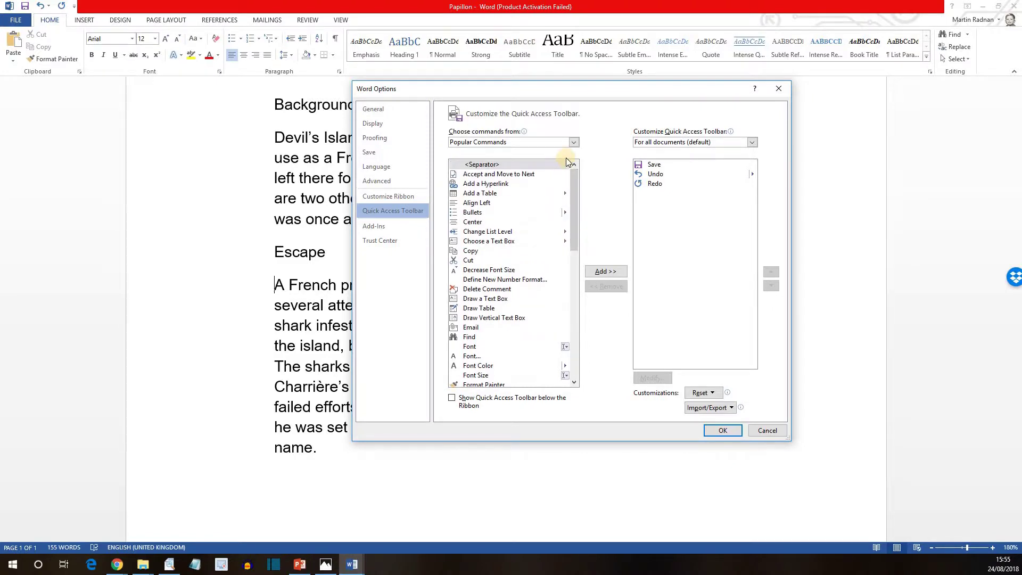
{"action": "left_click", "coordinate": [574, 143]}
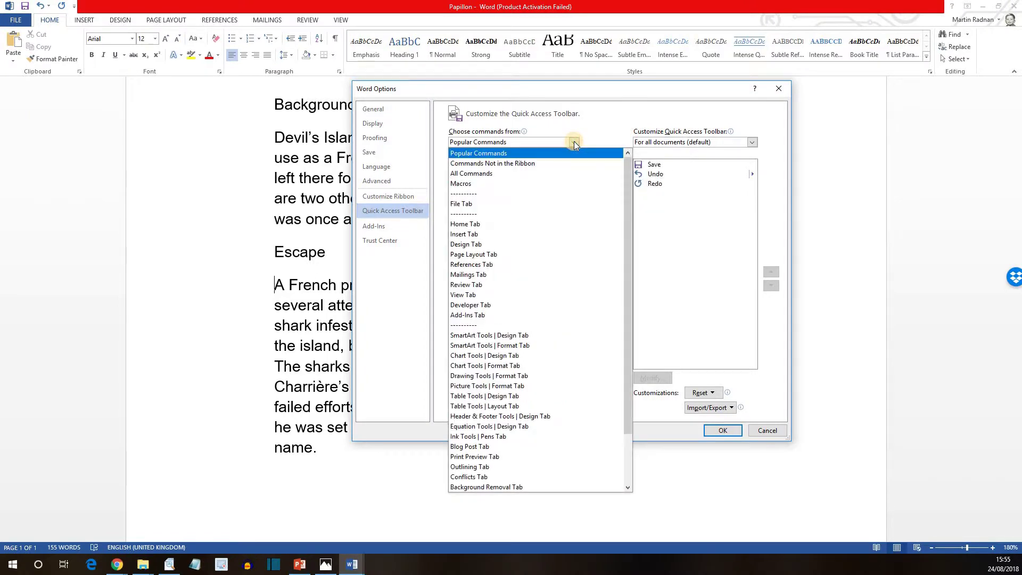
{"action": "left_click", "coordinate": [513, 173]}
{"action": "left_click_drag", "start_coordinate": [573, 174], "coordinate": [573, 190]}
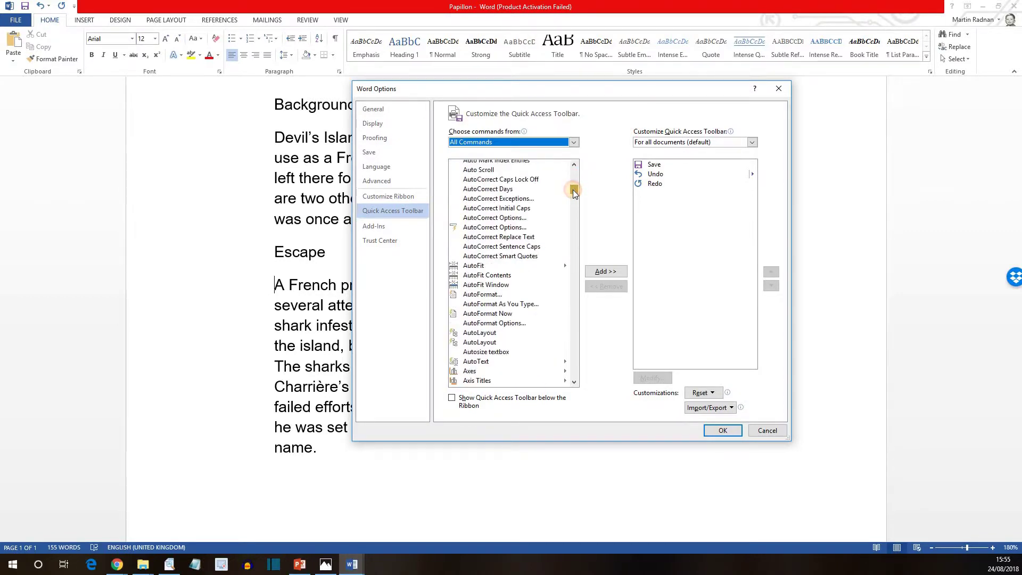
{"action": "left_click", "coordinate": [483, 295]}
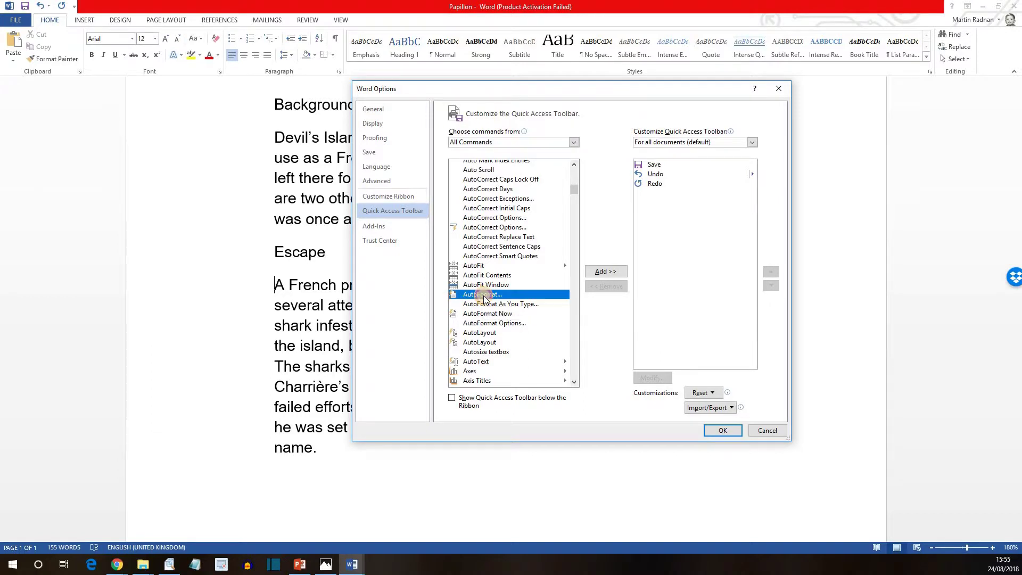
{"action": "left_click", "coordinate": [608, 272]}
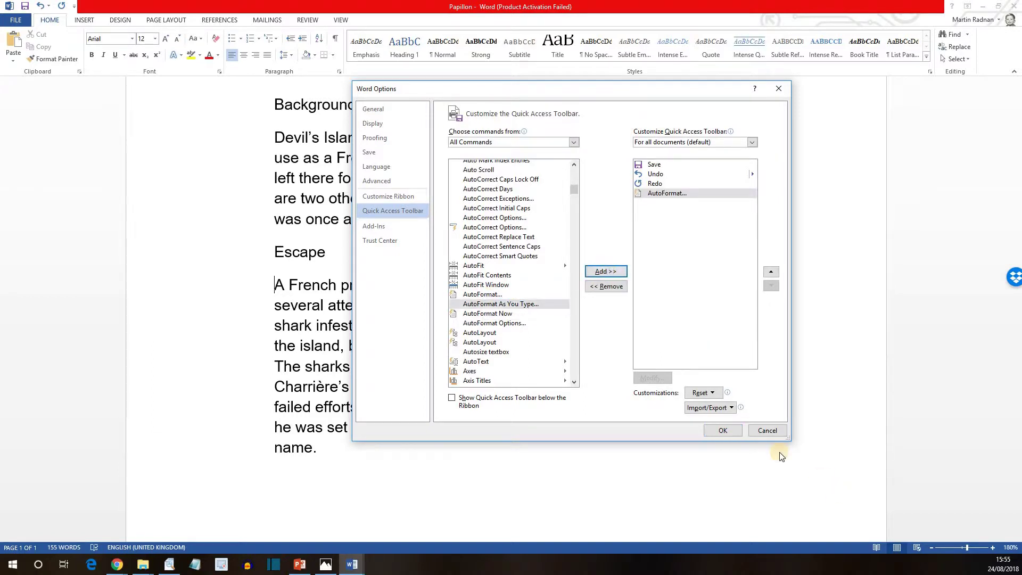
{"action": "left_click", "coordinate": [723, 430]}
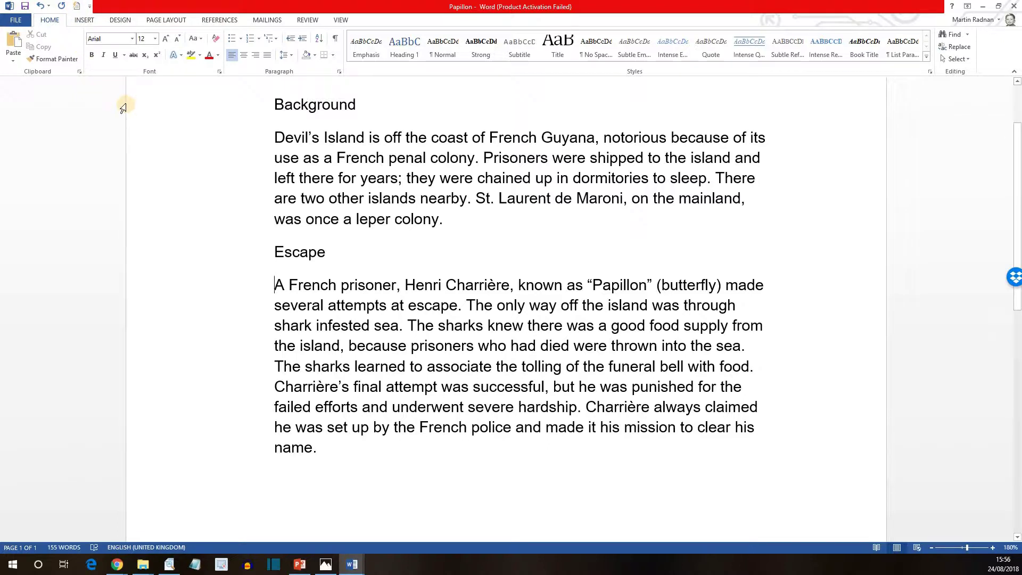
- Run AutoFormat now on the Papillon document with the General document type
{"action": "left_click", "coordinate": [78, 7]}
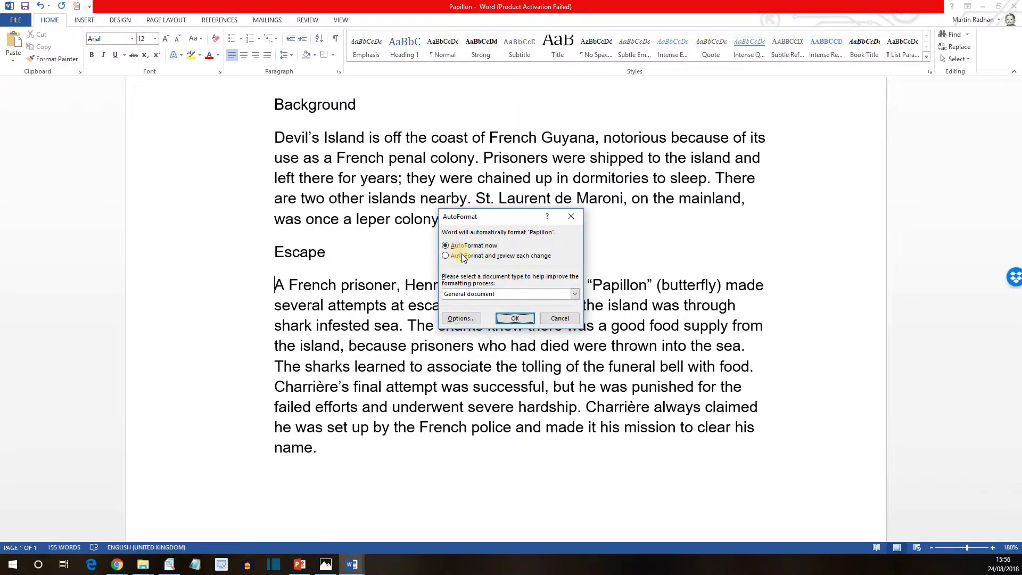
{"action": "left_click", "coordinate": [512, 319]}
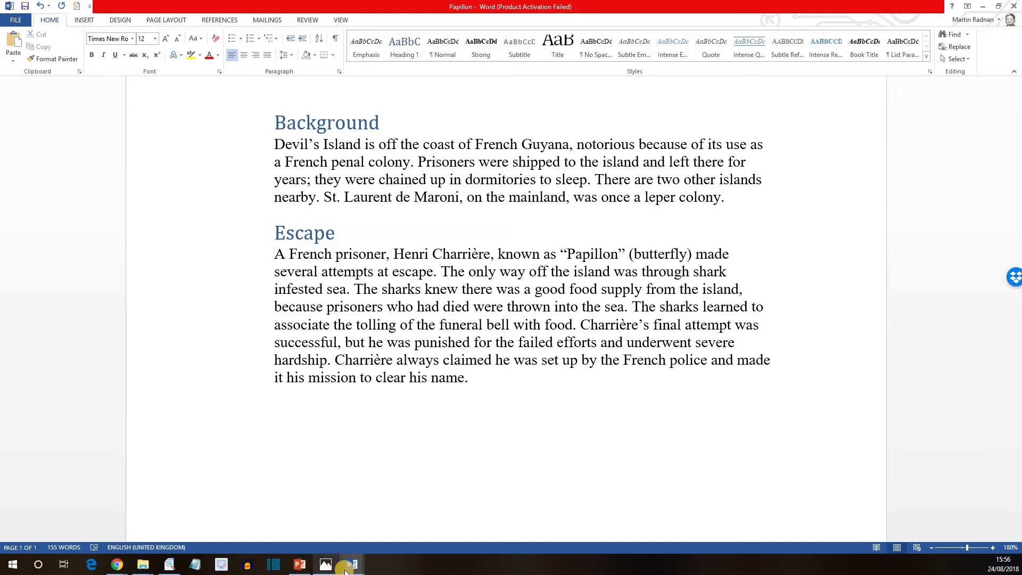
- Switch to the Aurora document and insert the heading text "Causes" on its own line above the first paragraph
{"action": "mouse_move", "coordinate": [347, 569]}
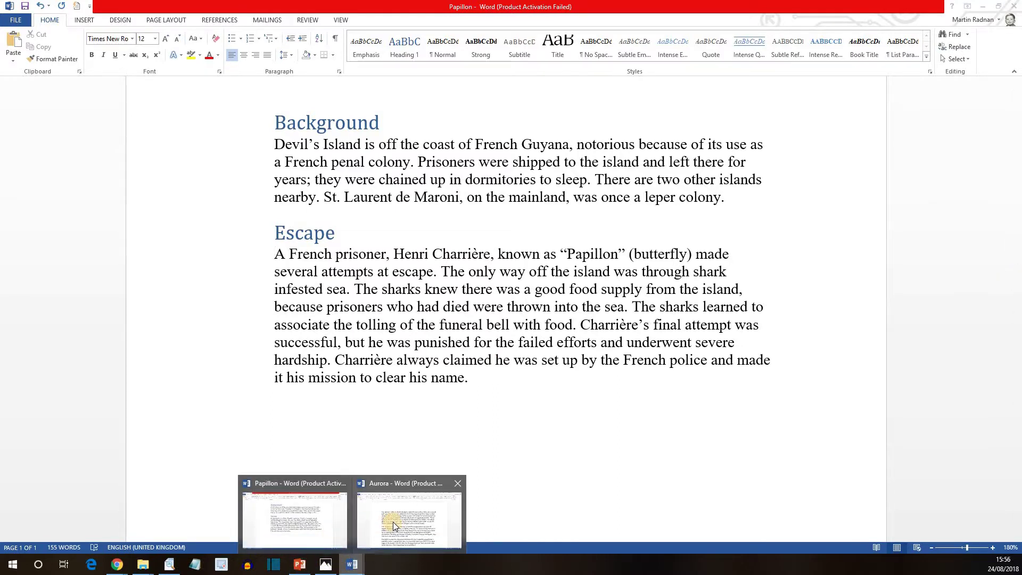
{"action": "left_click", "coordinate": [404, 518]}
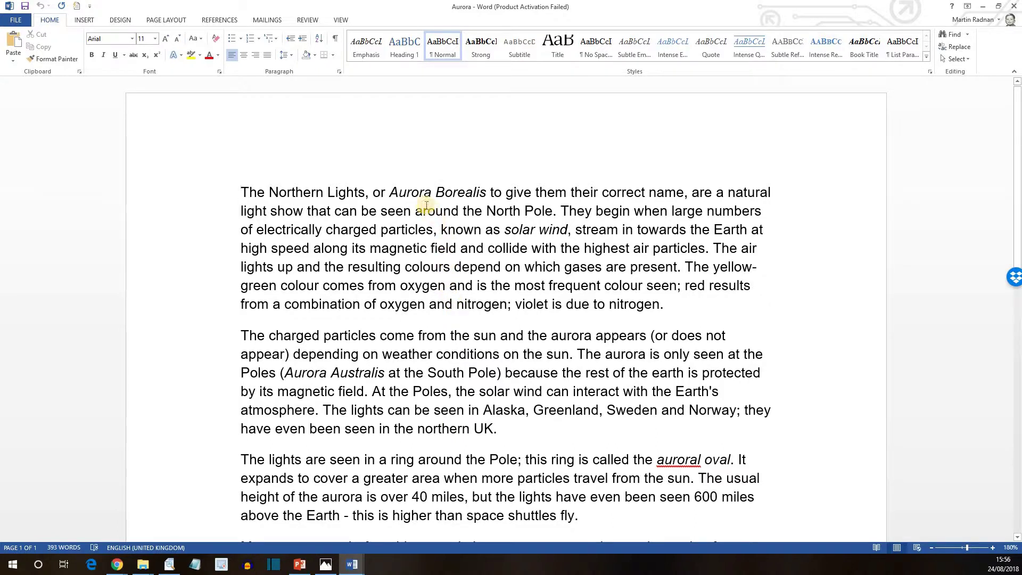
{"action": "left_click", "coordinate": [243, 193]}
{"action": "type", "text": "Causes"}
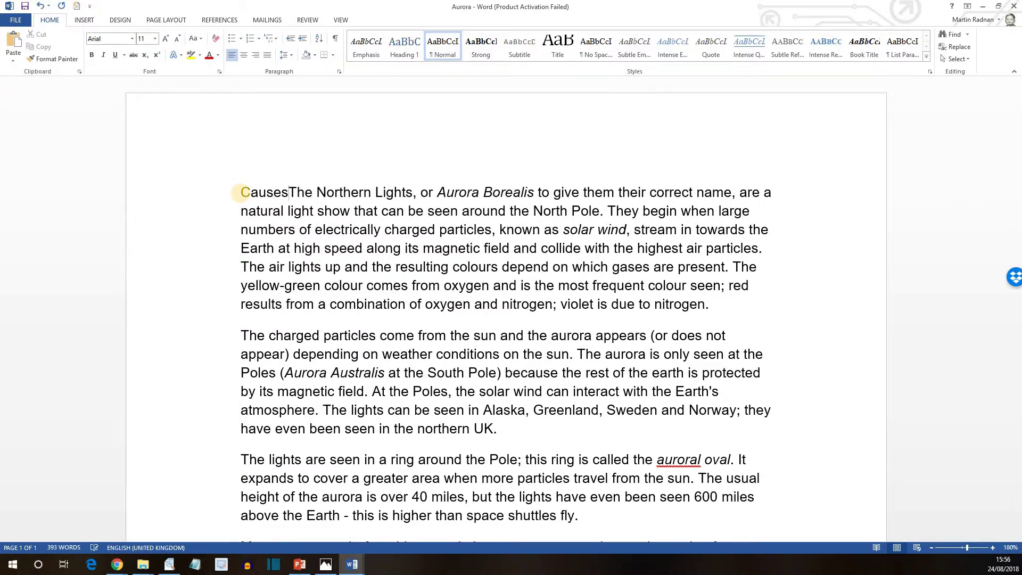
{"action": "key", "text": "Return"}
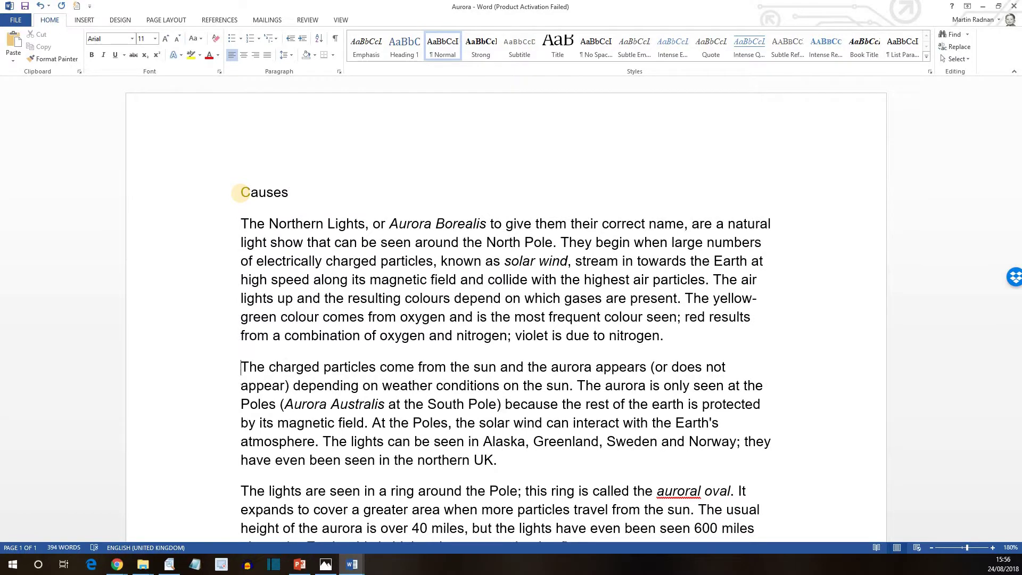
- Insert the heading text "Locations" on its own line above the paragraph beginning "The charged particles"
{"action": "type", "text": "Locat"}
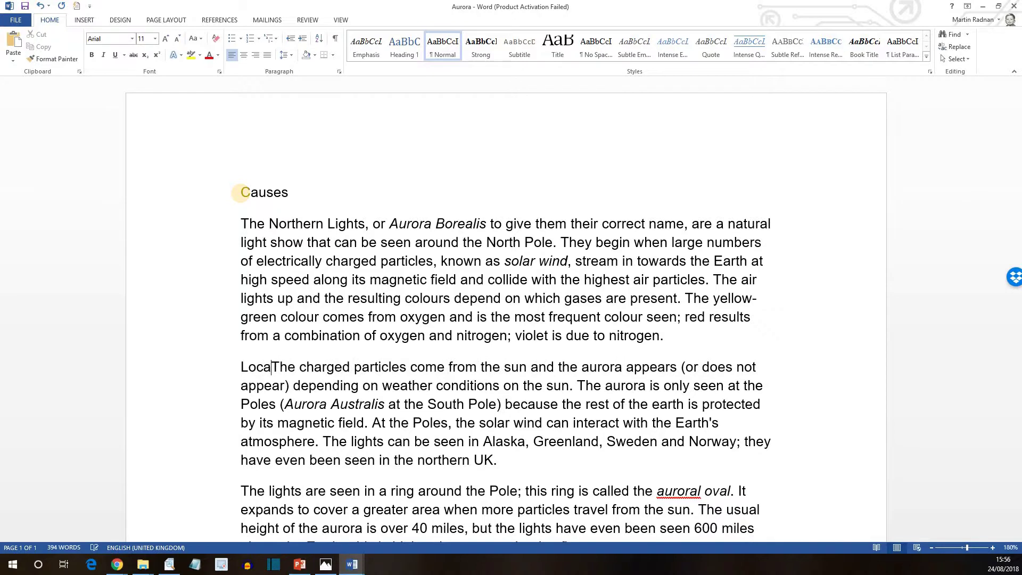
{"action": "type", "text": "ions"}
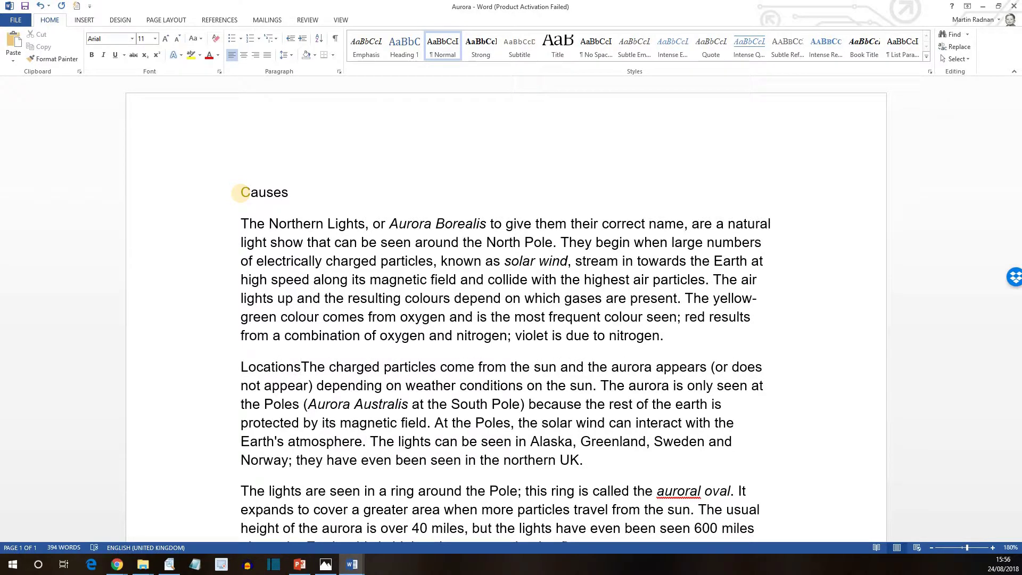
{"action": "key", "text": "Down"}
{"action": "key", "text": "Down"}
{"action": "key", "text": "Return"}
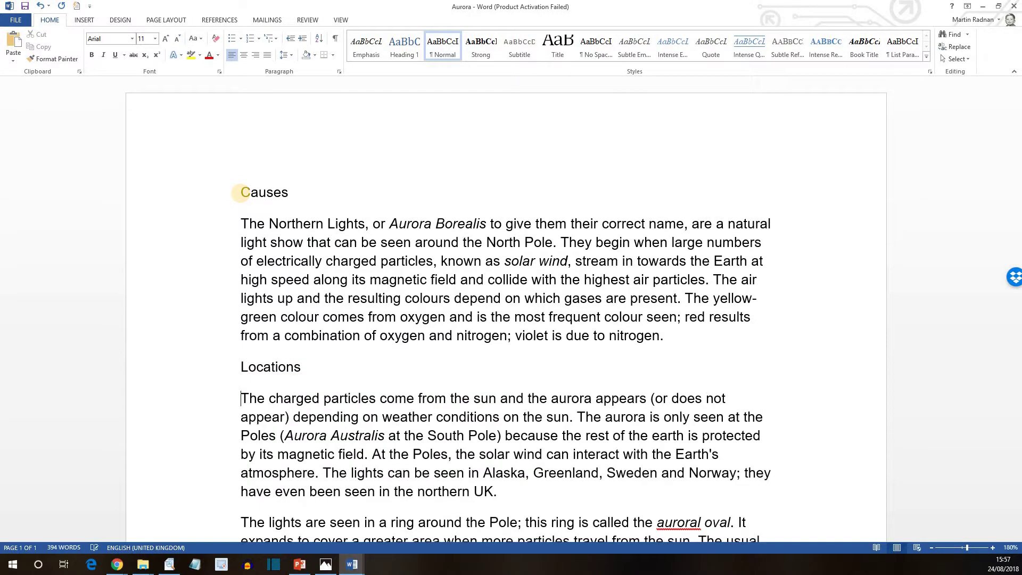
{"action": "scroll", "coordinate": [240, 194], "scroll_direction": "down", "scroll_amount": 1}
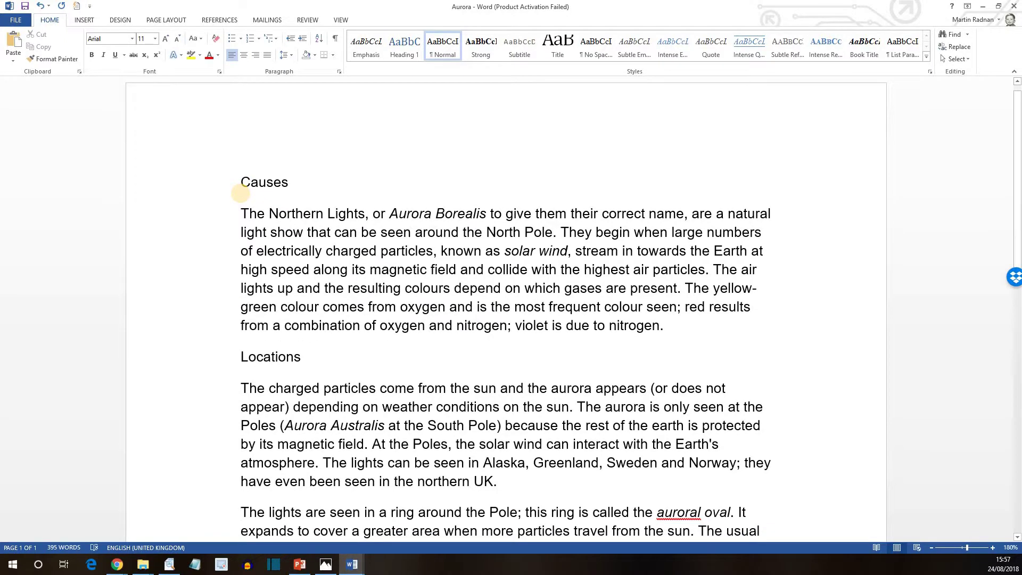
- Insert the heading lines "Height" above the paragraph beginning "The lights are seen" and "Mythology" above the one beginning "Many years ago"
{"action": "type", "text": "Height"}
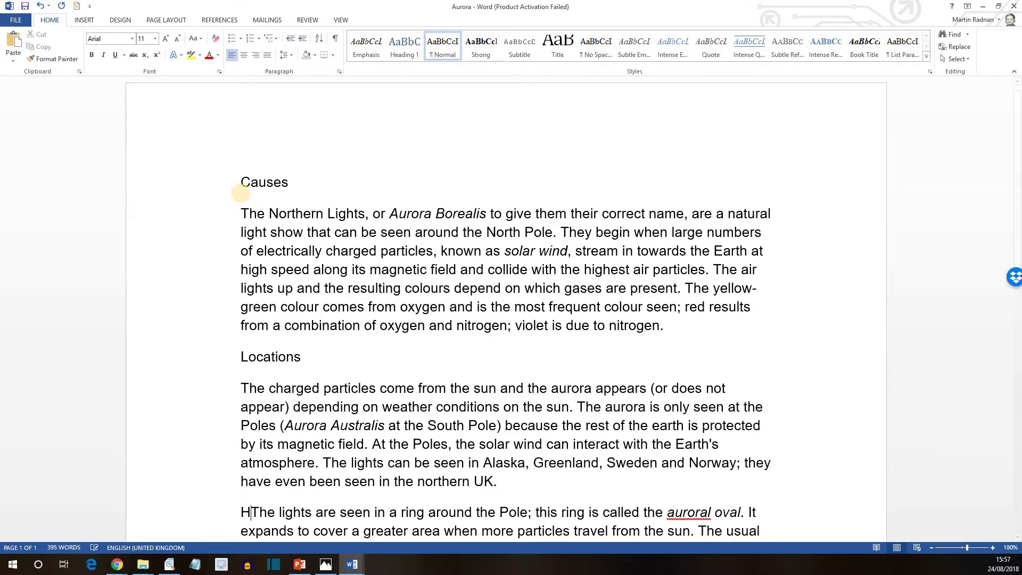
{"action": "key", "text": "Return"}
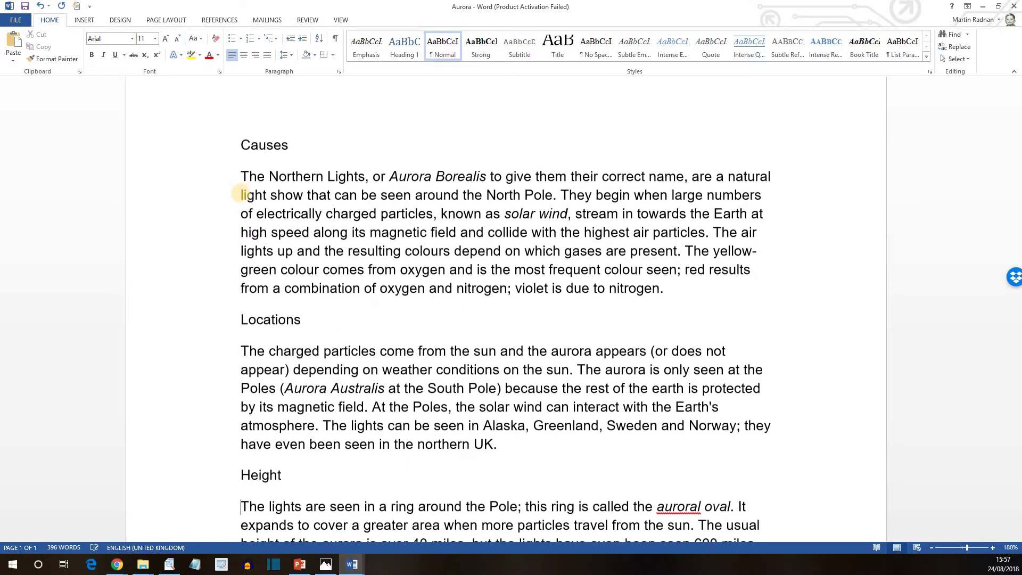
{"action": "scroll", "coordinate": [242, 196], "scroll_direction": "down", "scroll_amount": 5}
{"action": "scroll", "coordinate": [242, 198], "scroll_direction": "down", "scroll_amount": 1}
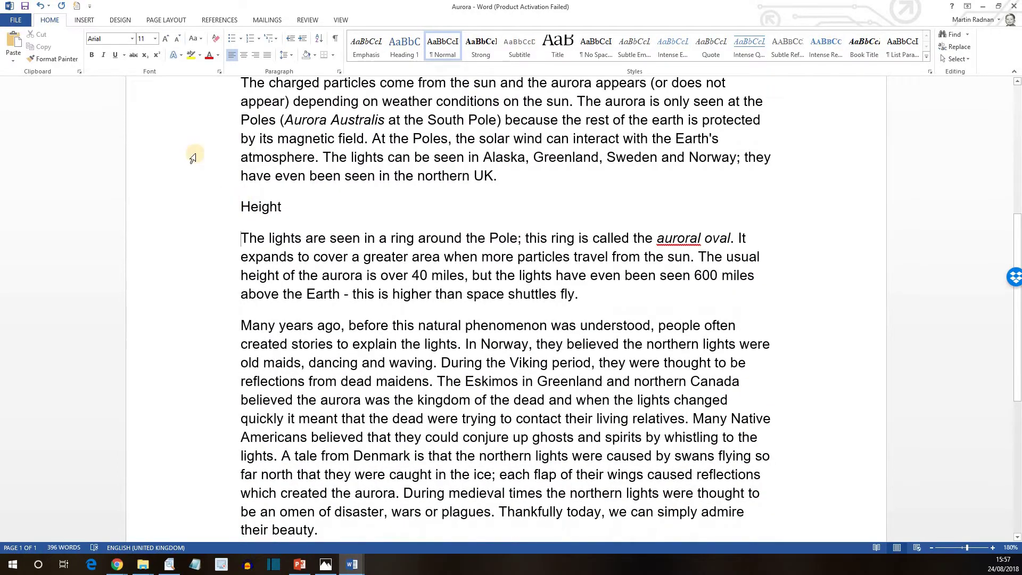
{"action": "left_click", "coordinate": [242, 325]}
{"action": "type", "text": "Mytholo"}
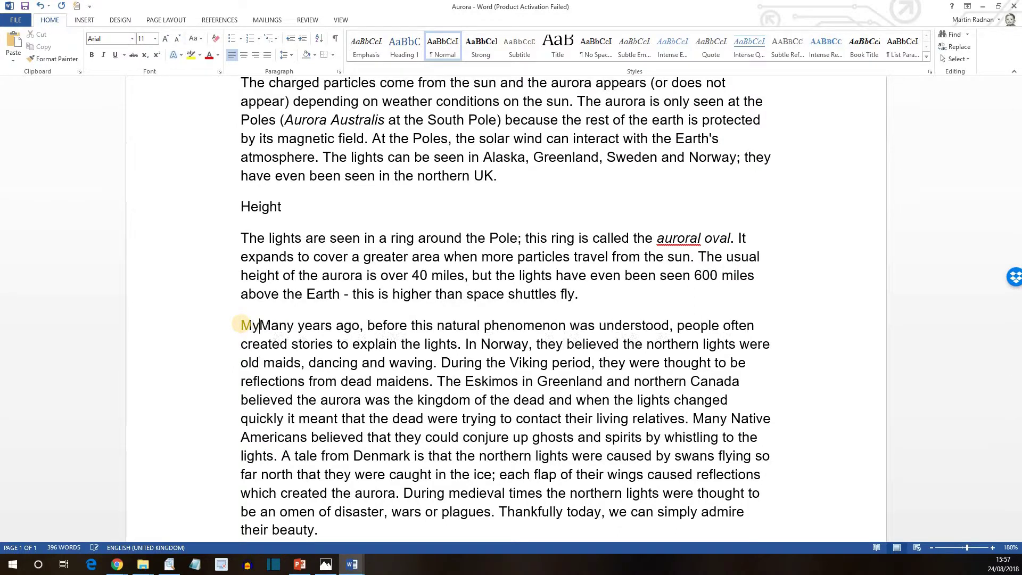
{"action": "type", "text": "gy"}
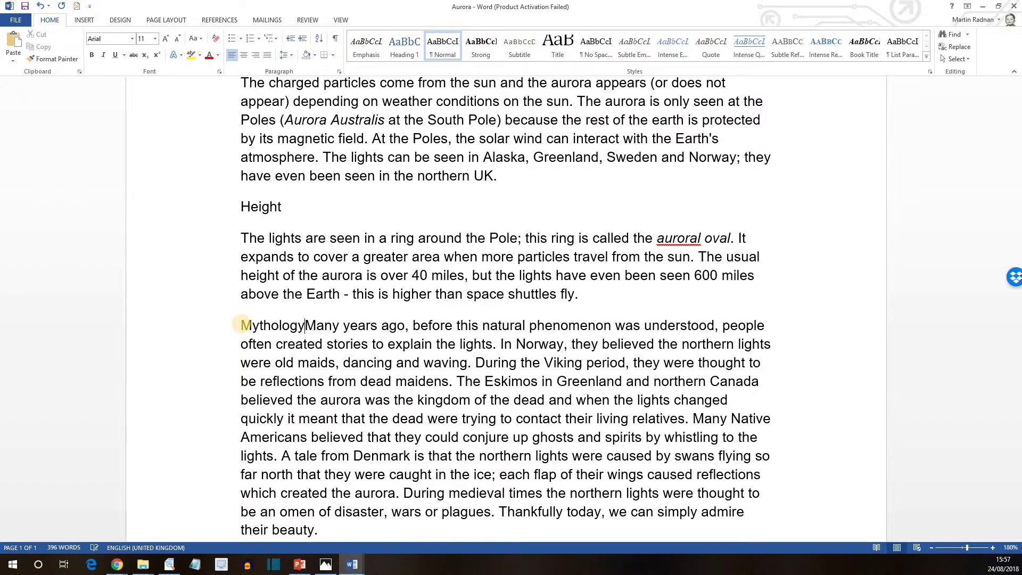
{"action": "key", "text": "Return"}
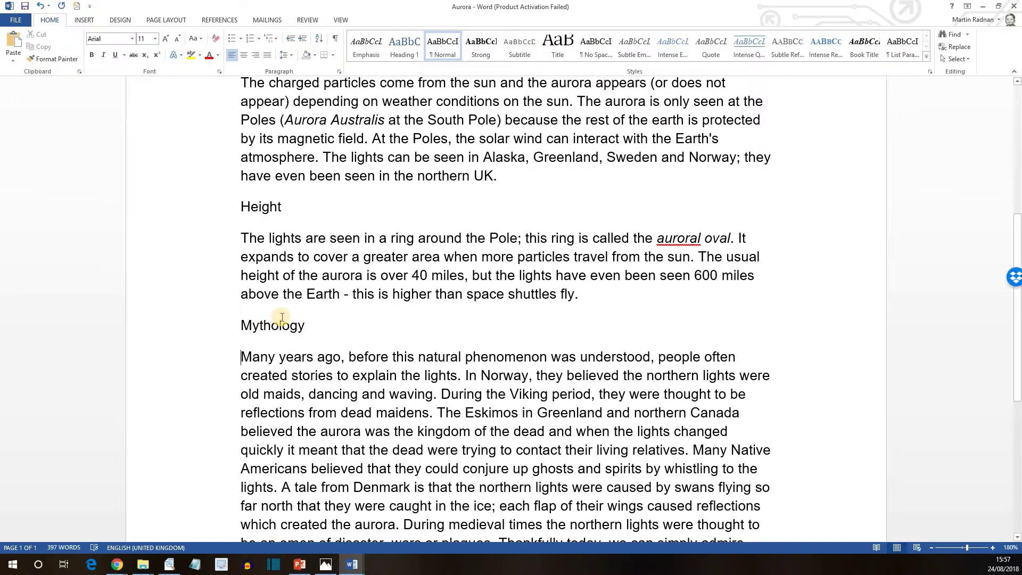
- Run AutoFormat now on the Aurora document with the General document type and review the formatted headings
{"action": "left_click", "coordinate": [77, 11]}
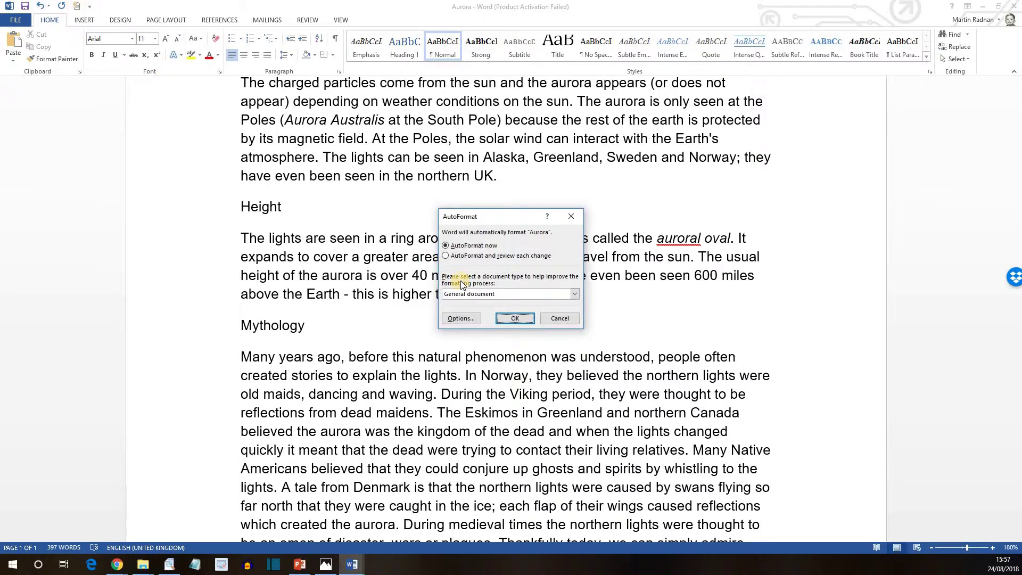
{"action": "left_click", "coordinate": [516, 318]}
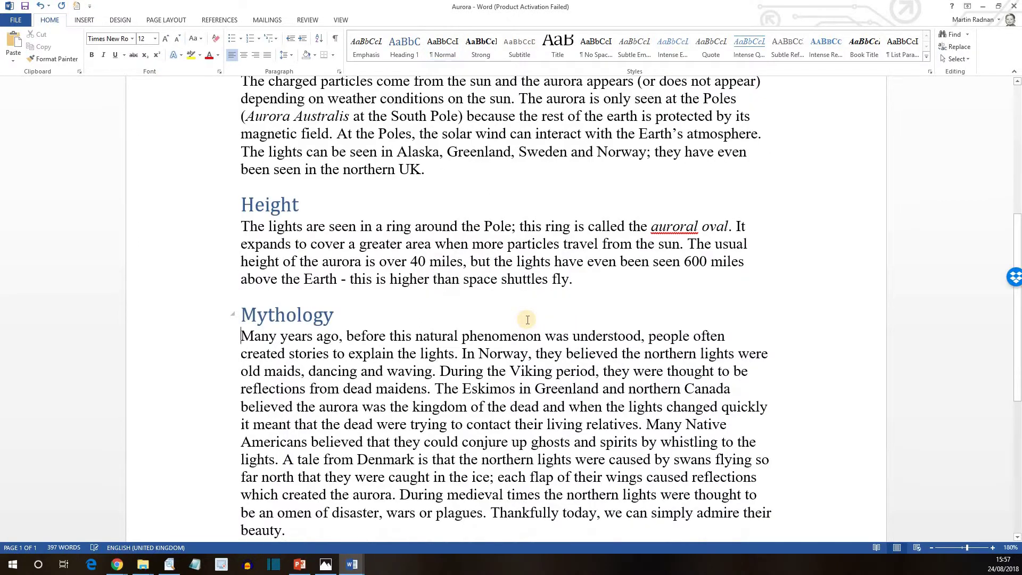
{"action": "scroll", "coordinate": [528, 319], "scroll_direction": "up", "scroll_amount": 5}
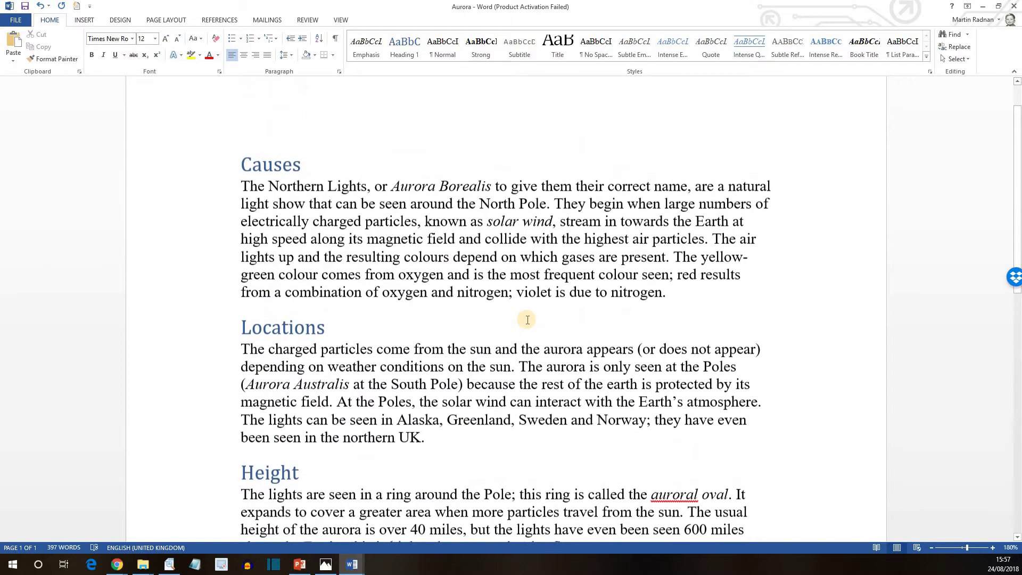